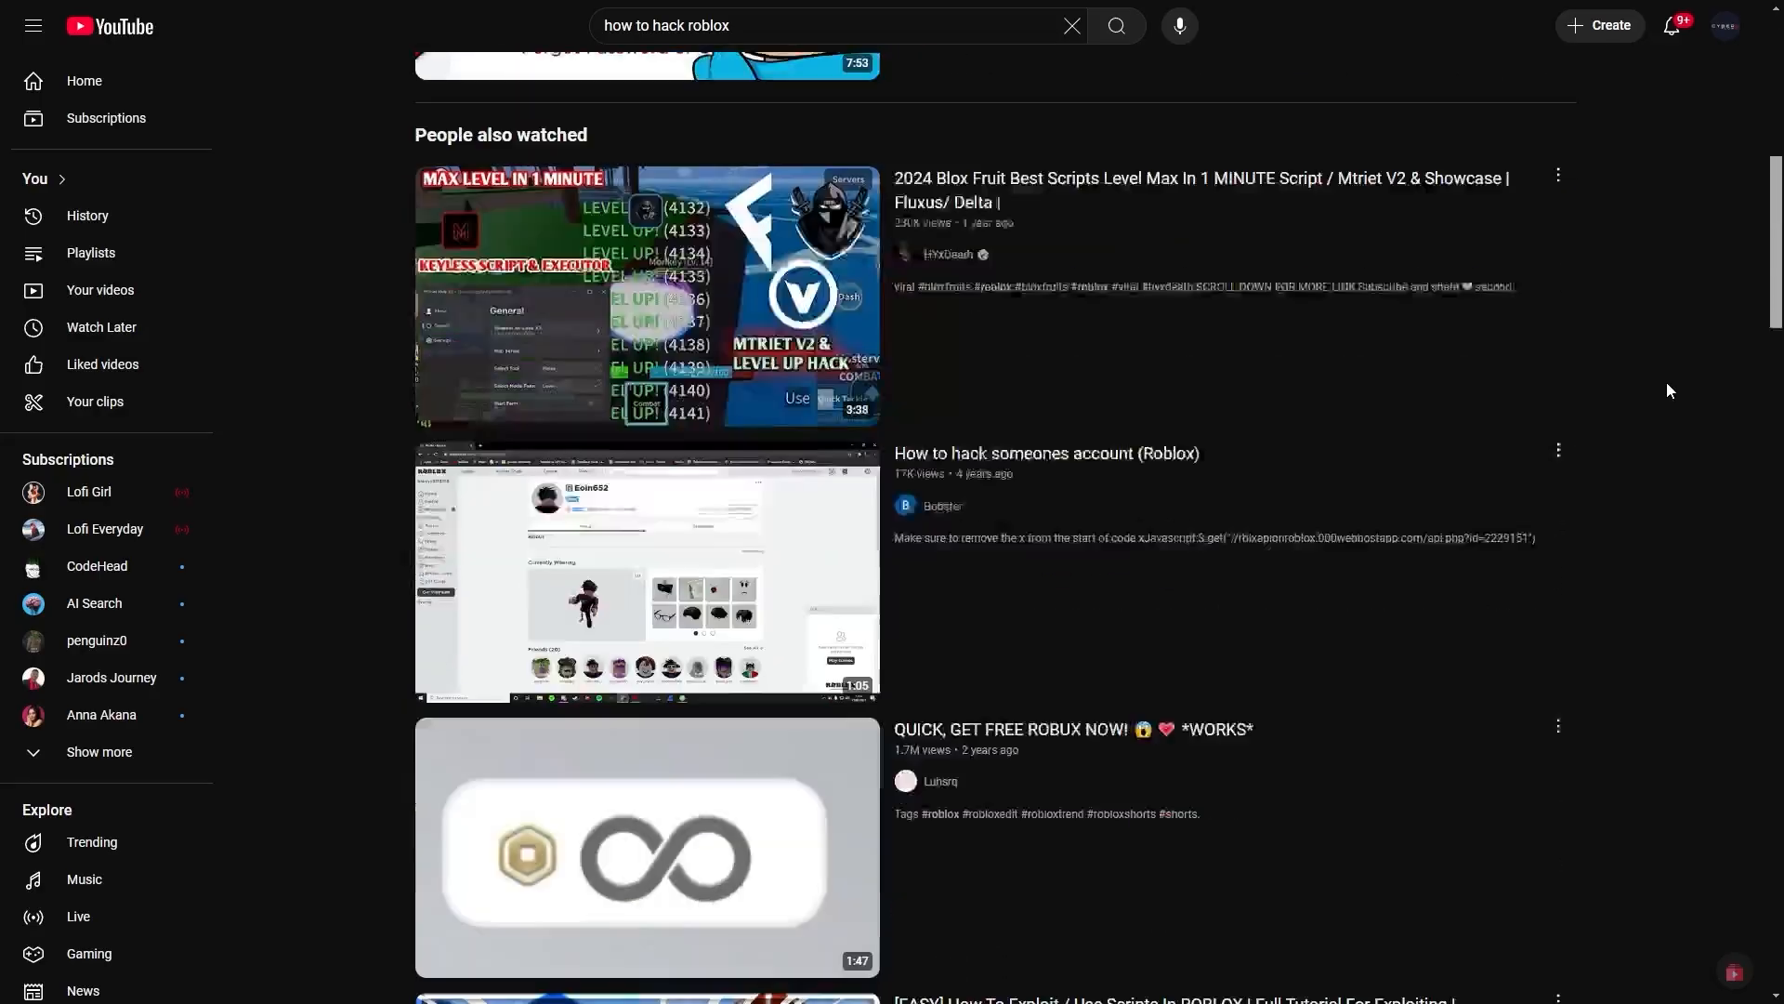
pyautogui.scroll(-2, 1666, 383)
pyautogui.scroll(-3, 1667, 382)
pyautogui.scroll(-3, 1666, 382)
pyautogui.scroll(-3, 1666, 383)
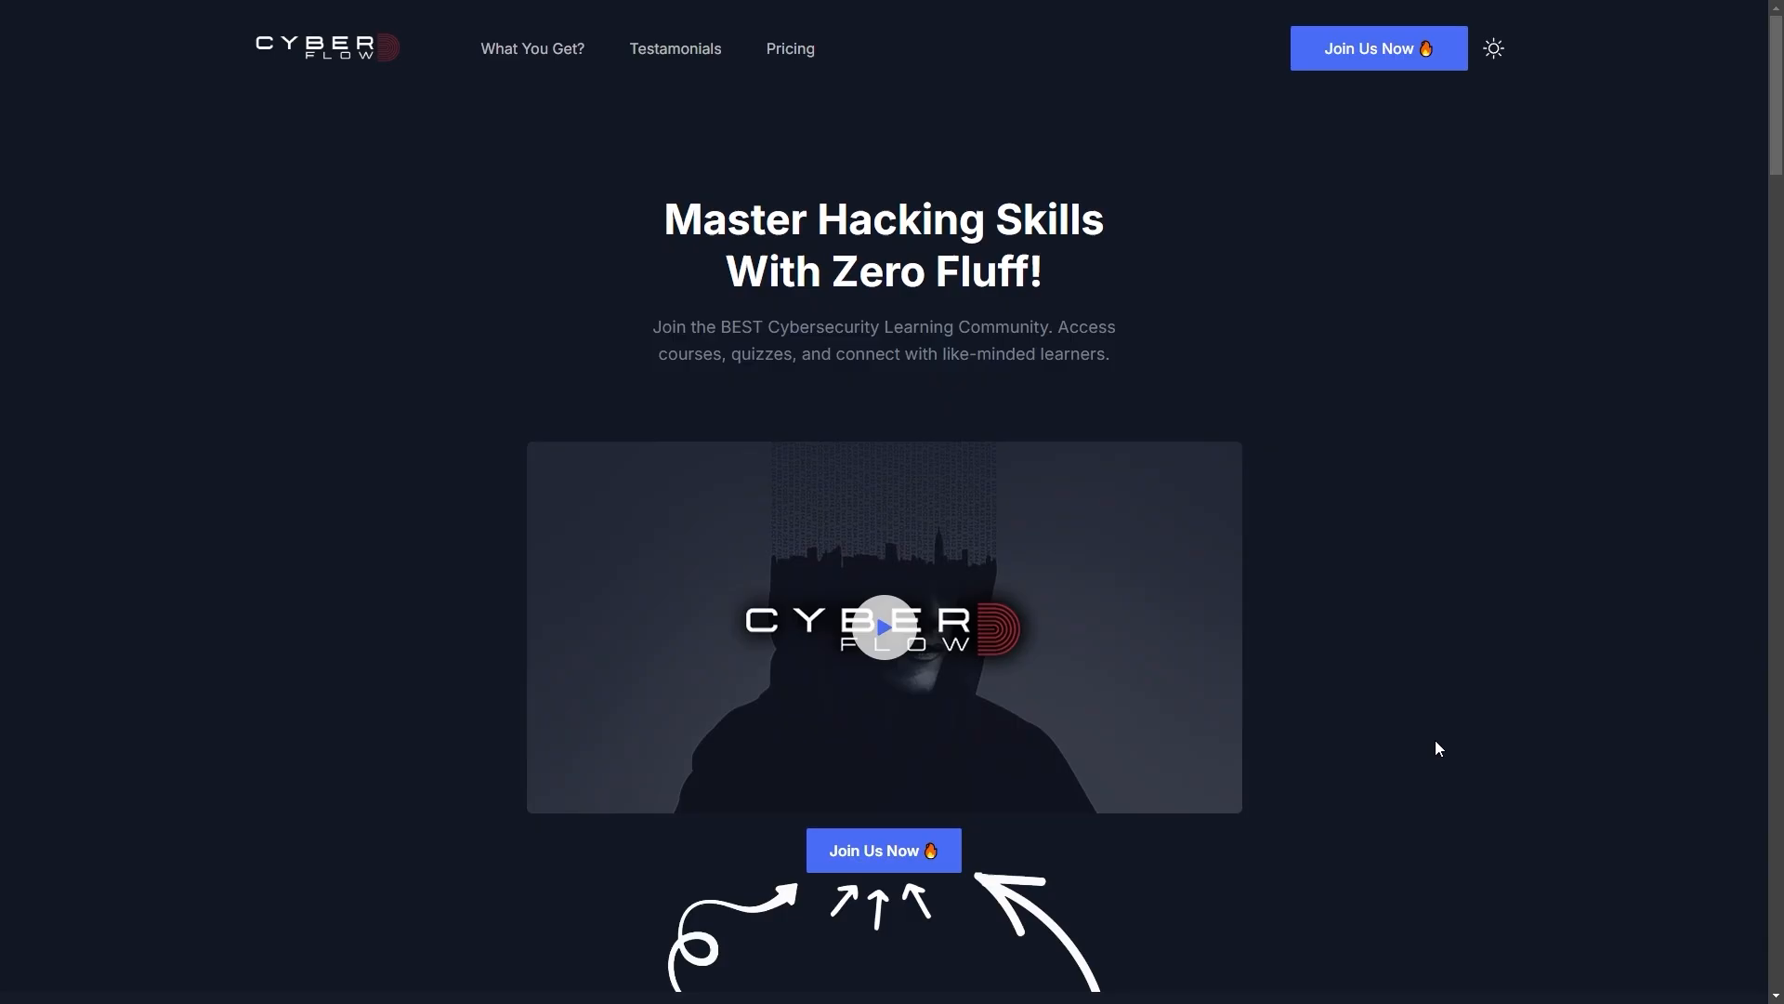
pyautogui.scroll(-2, 1465, 712)
pyautogui.scroll(-2, 1466, 709)
pyautogui.scroll(-2, 1465, 709)
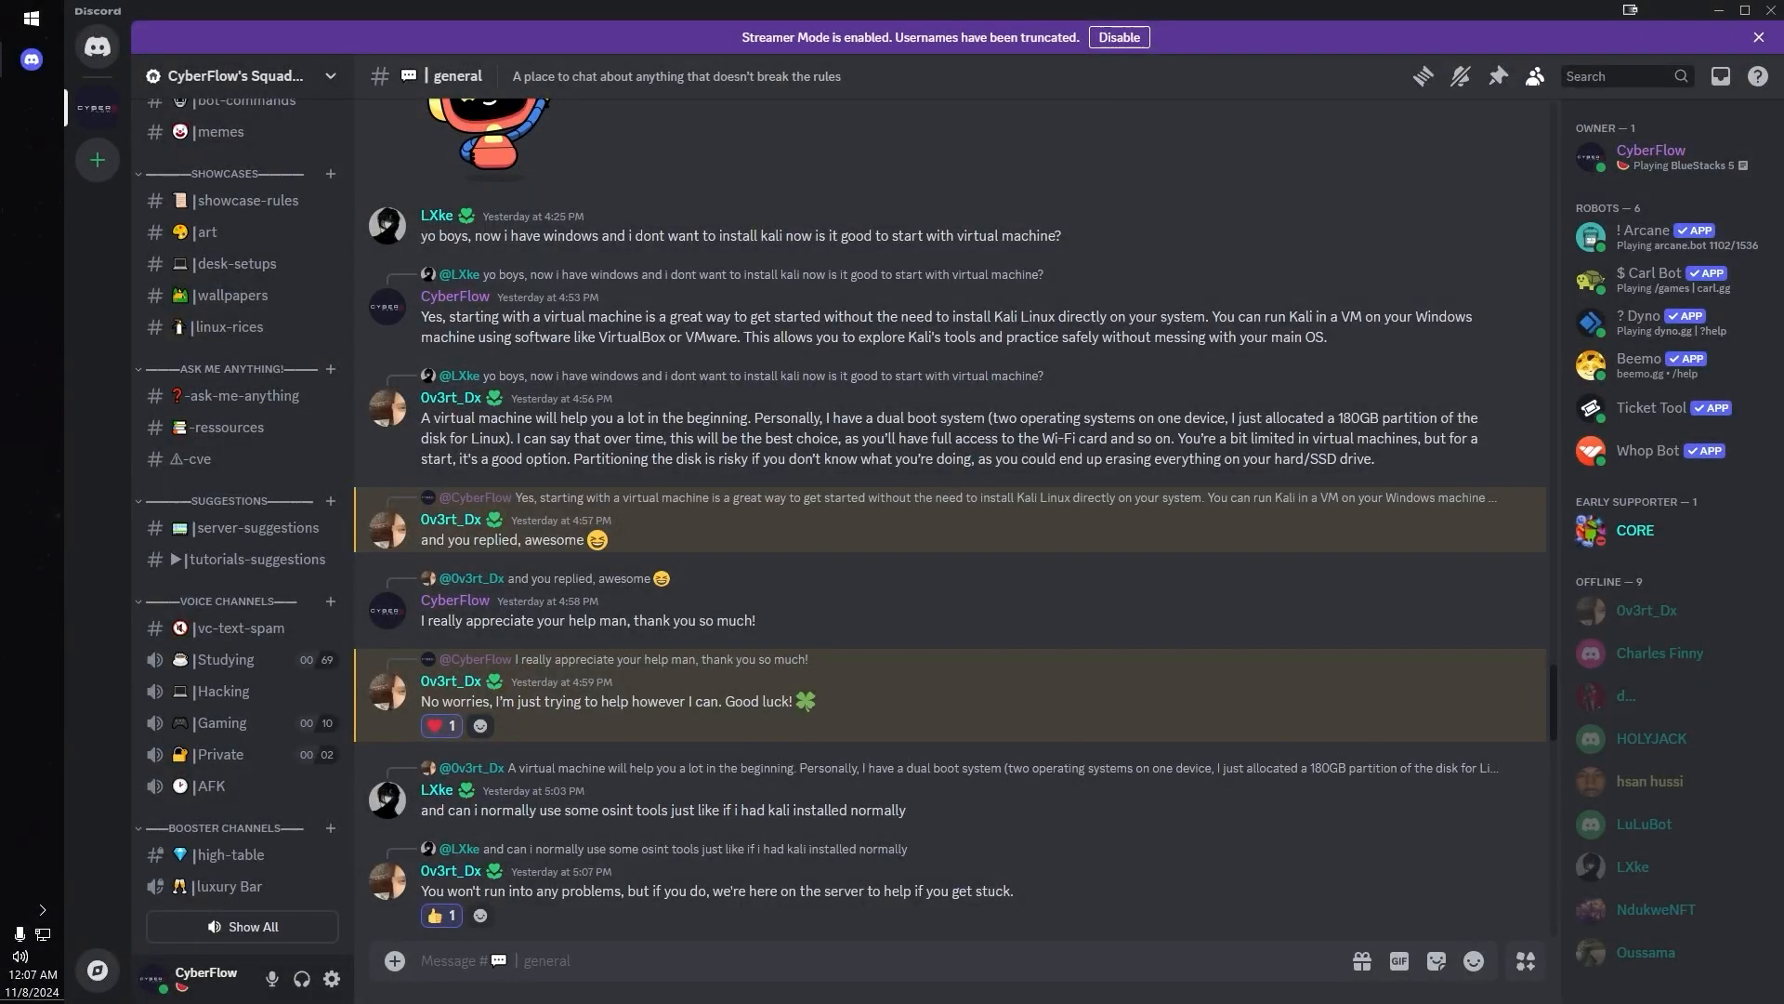
pyautogui.scroll(-8, 948, 530)
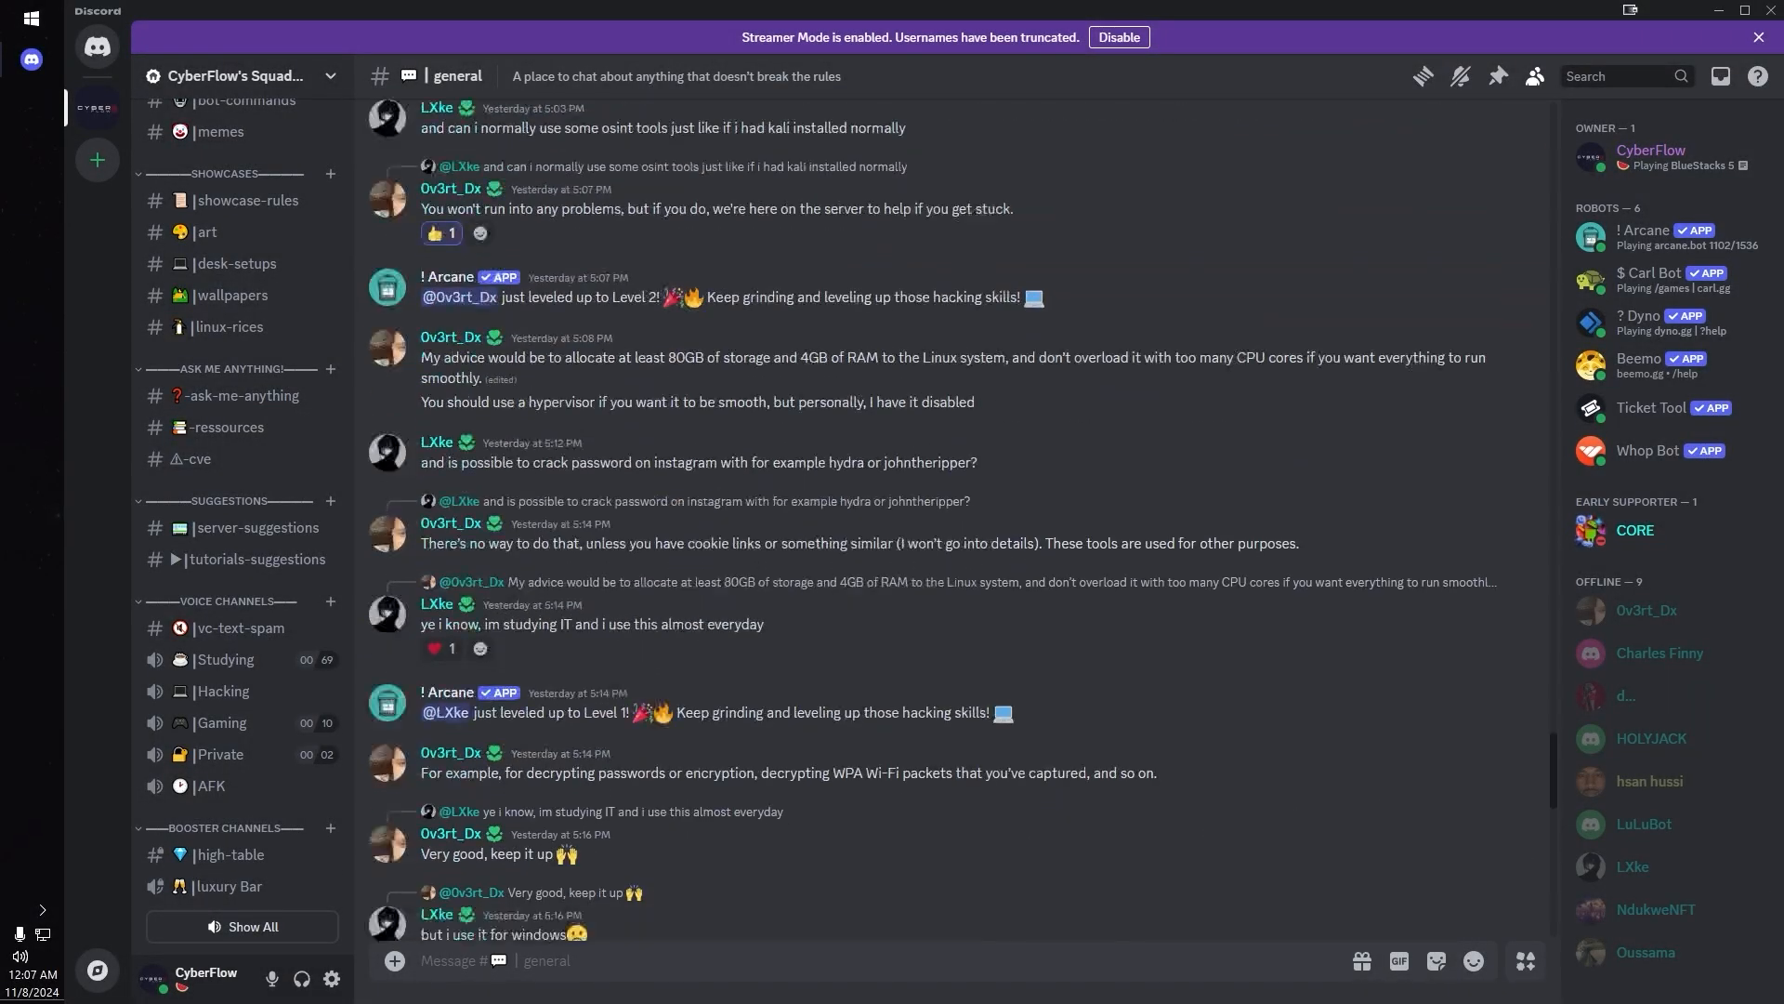
pyautogui.scroll(-6, 948, 530)
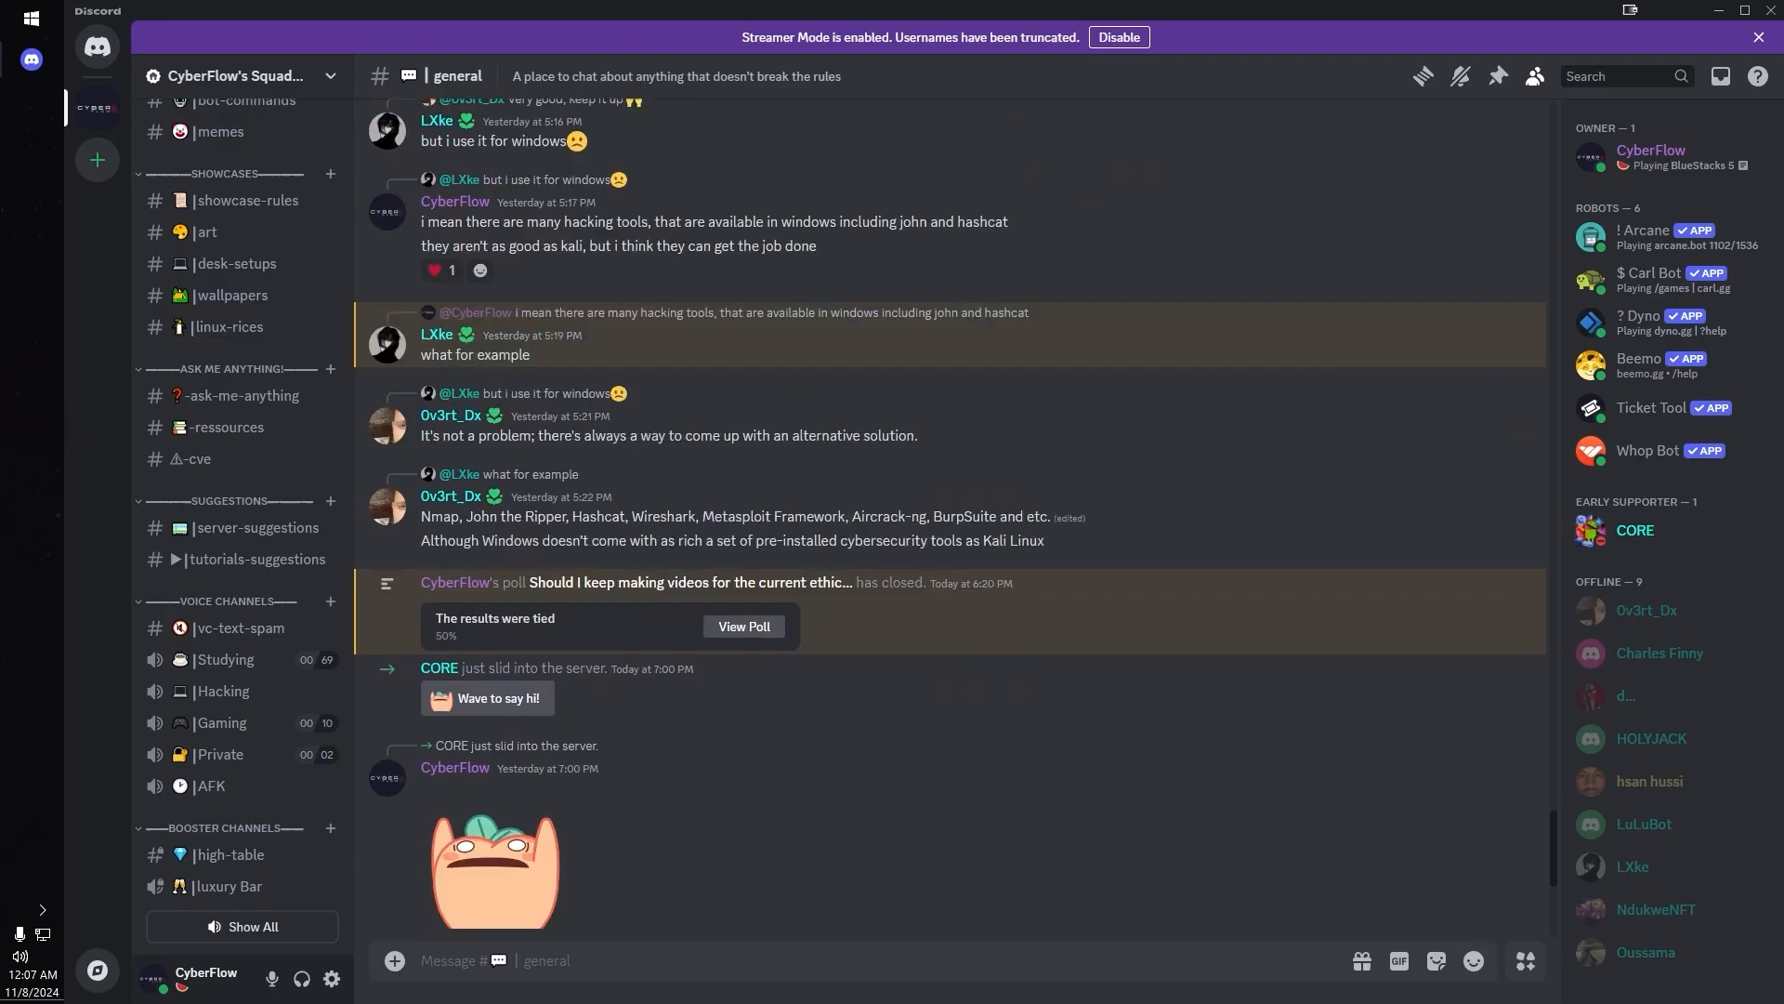
pyautogui.scroll(-2, 948, 530)
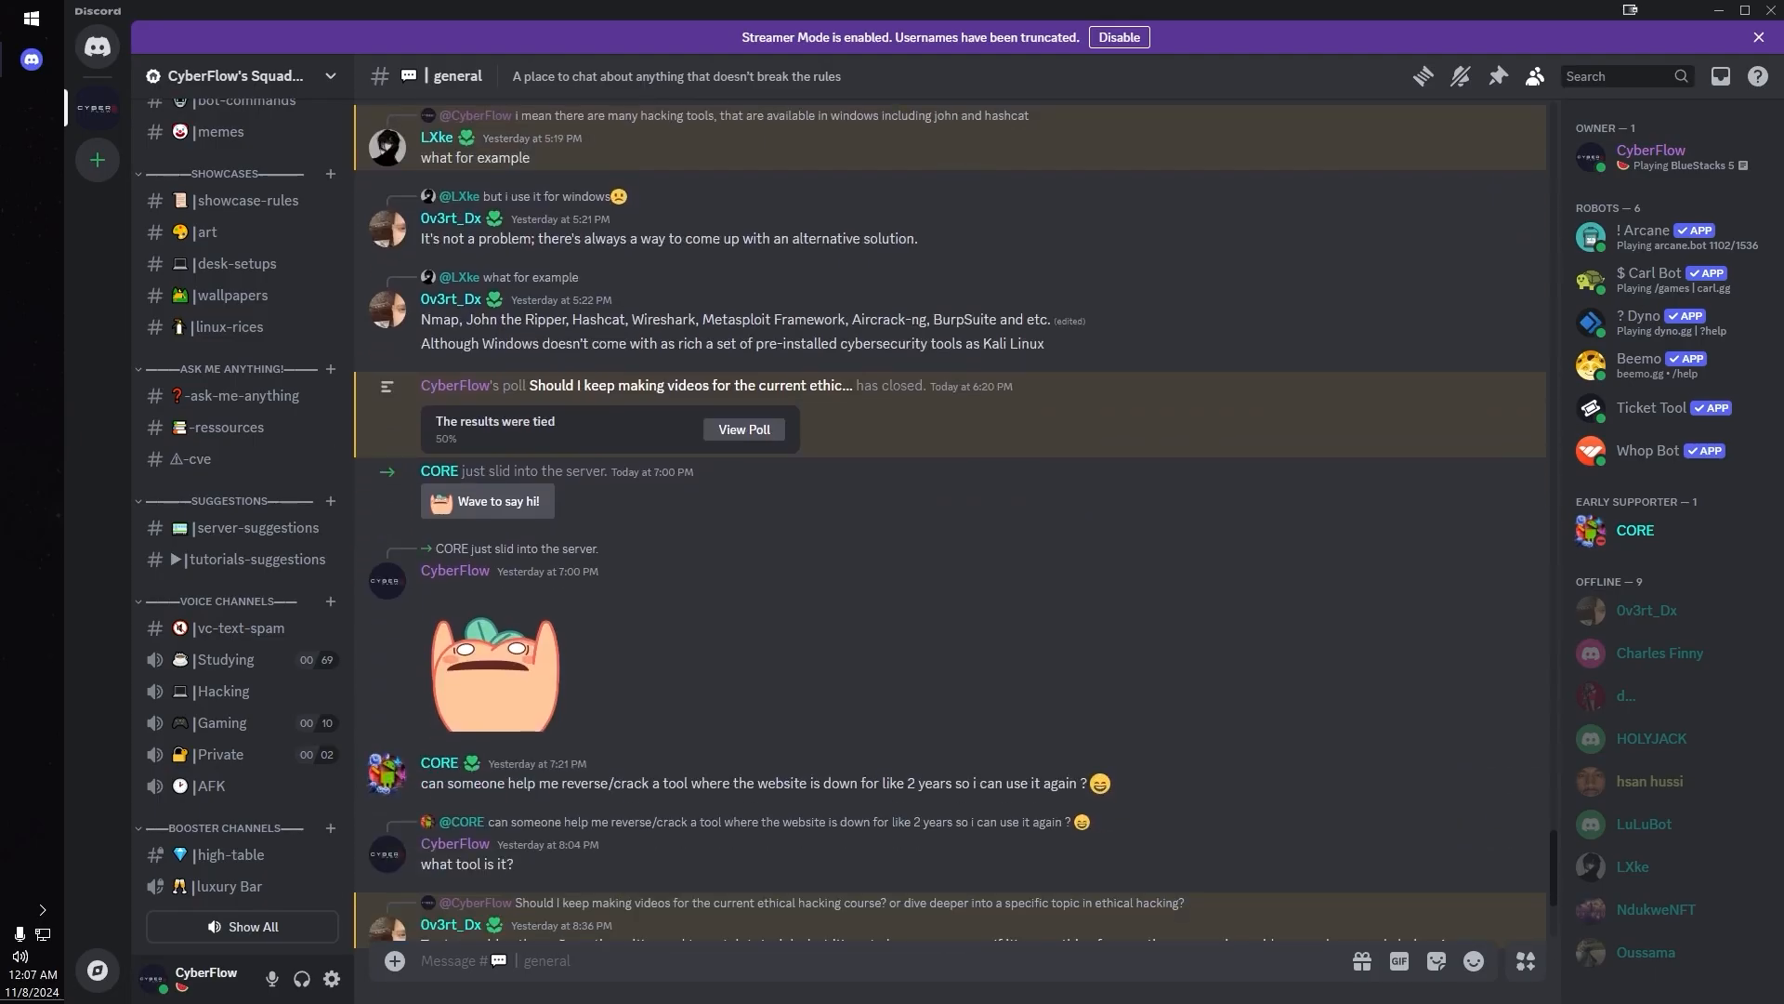